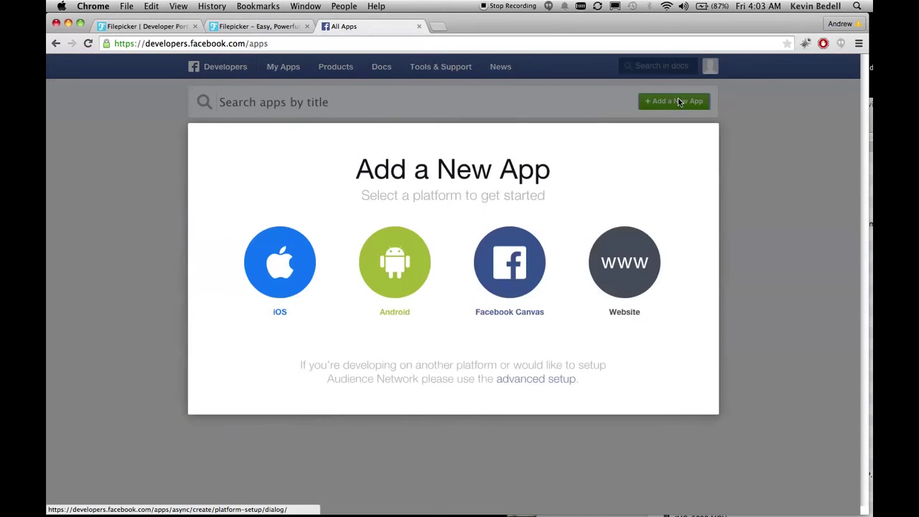
Use advanced setup to enter display name filepicker_testing_12343245 and pick category Education
{"action": "left_click", "coordinate": [514, 381]}
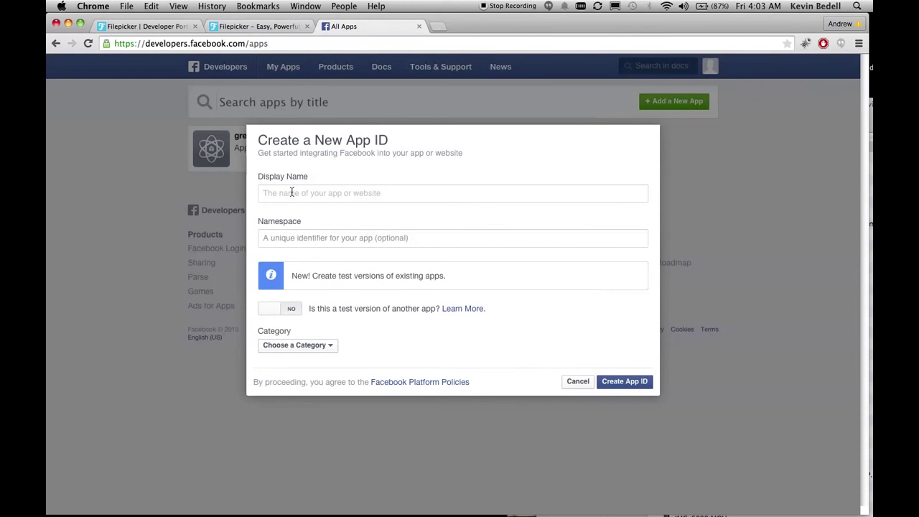
{"action": "left_click", "coordinate": [291, 192]}
{"action": "type", "text": "filepicker_testing_12343245"}
{"action": "left_click", "coordinate": [286, 346]}
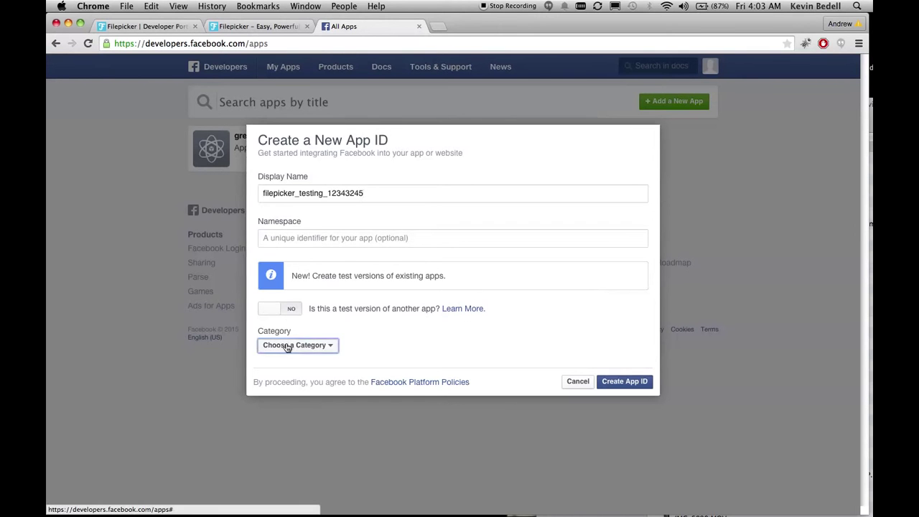
{"action": "left_click", "coordinate": [305, 242]}
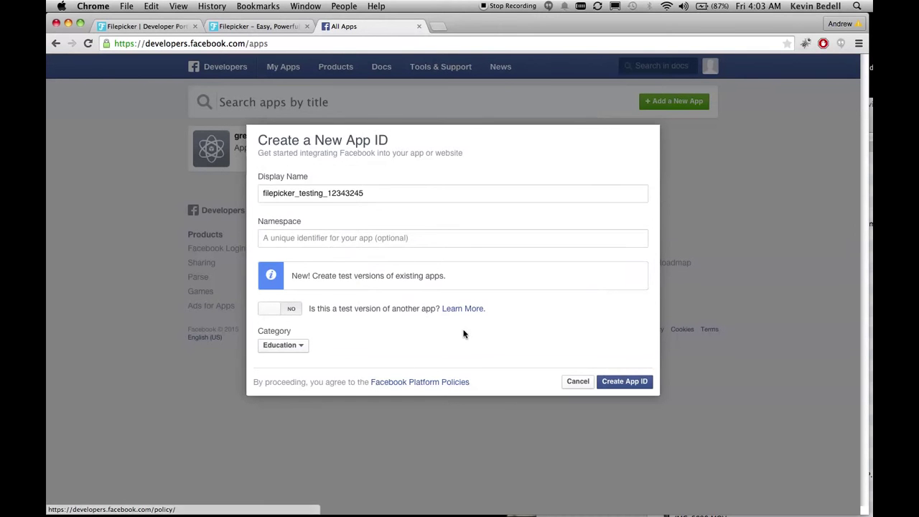
Create the app ID and answer the security check captcha to finish
{"action": "left_click", "coordinate": [623, 384]}
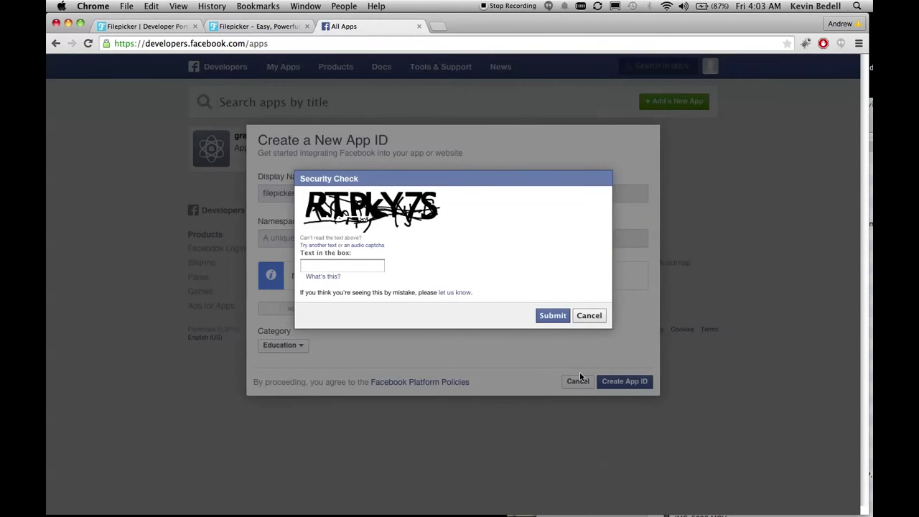
{"action": "type", "text": "RTPkY7S"}
{"action": "left_click", "coordinate": [546, 315]}
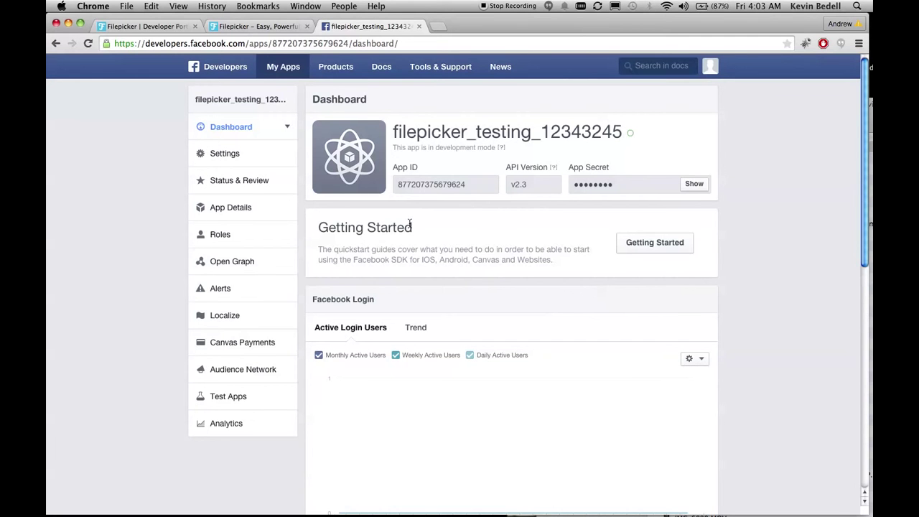
Enter the contact e-mail in the app's Basic settings and save the changes
{"action": "scroll", "coordinate": [414, 221], "scroll_direction": "down", "scroll_amount": 1}
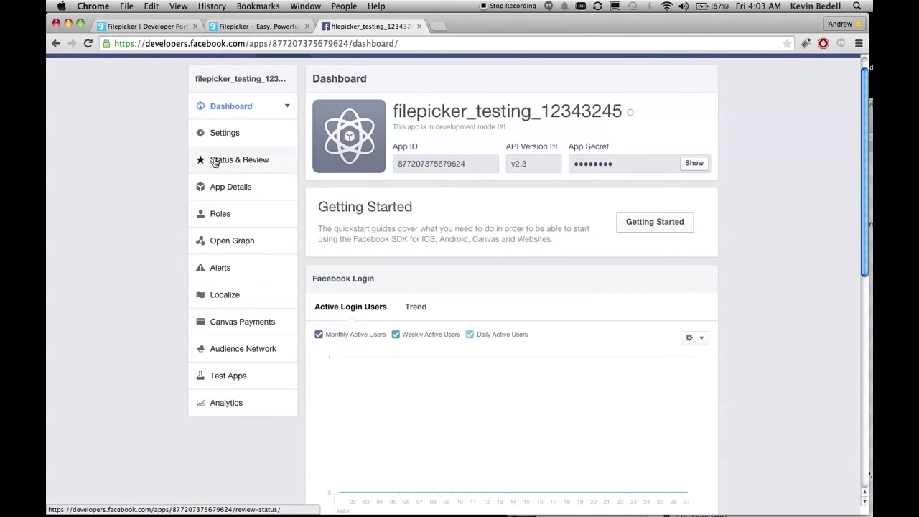
{"action": "left_click", "coordinate": [241, 139]}
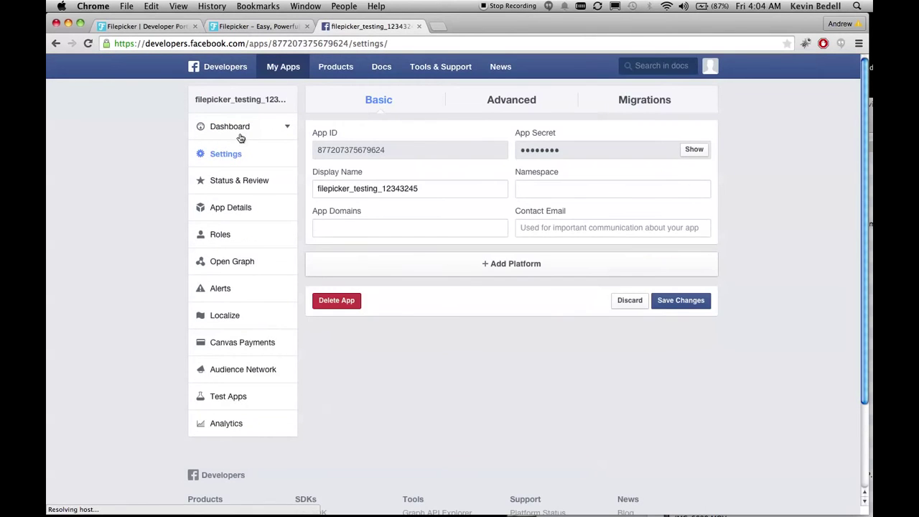
{"action": "left_click", "coordinate": [565, 227]}
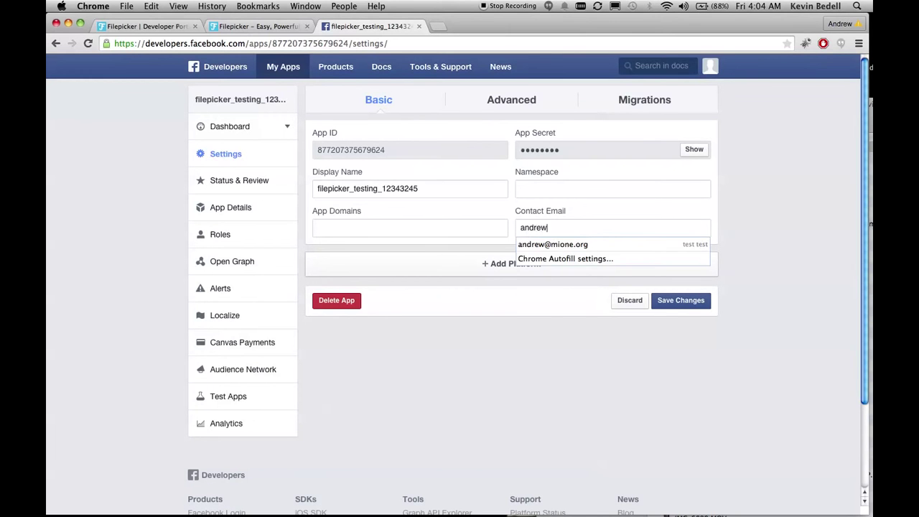
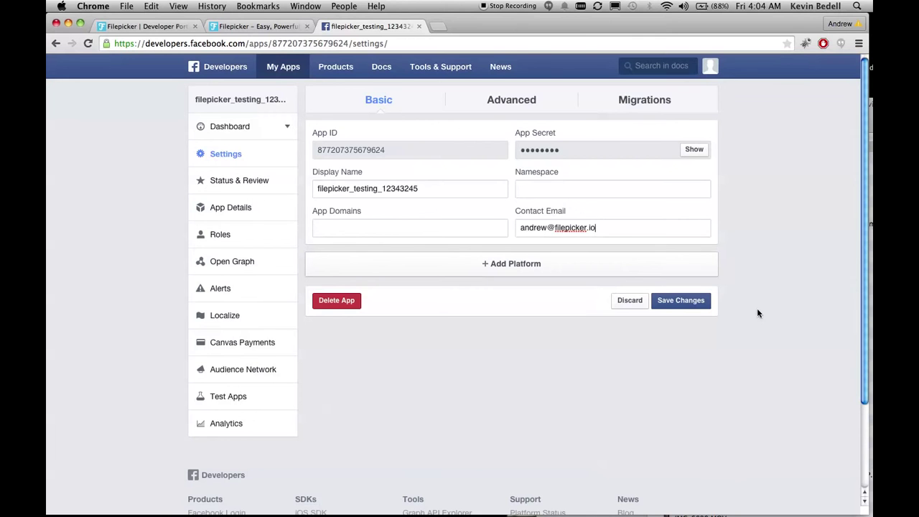
{"action": "left_click", "coordinate": [694, 302]}
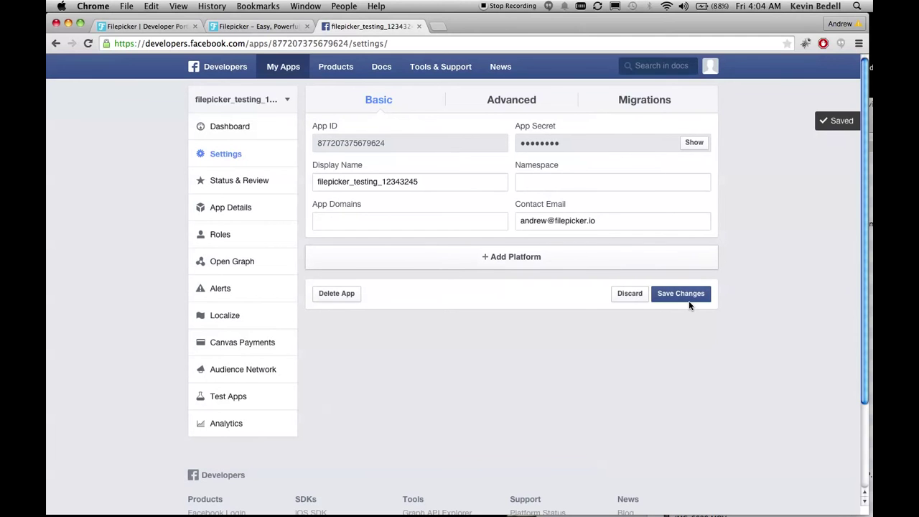
{"action": "left_click", "coordinate": [525, 100]}
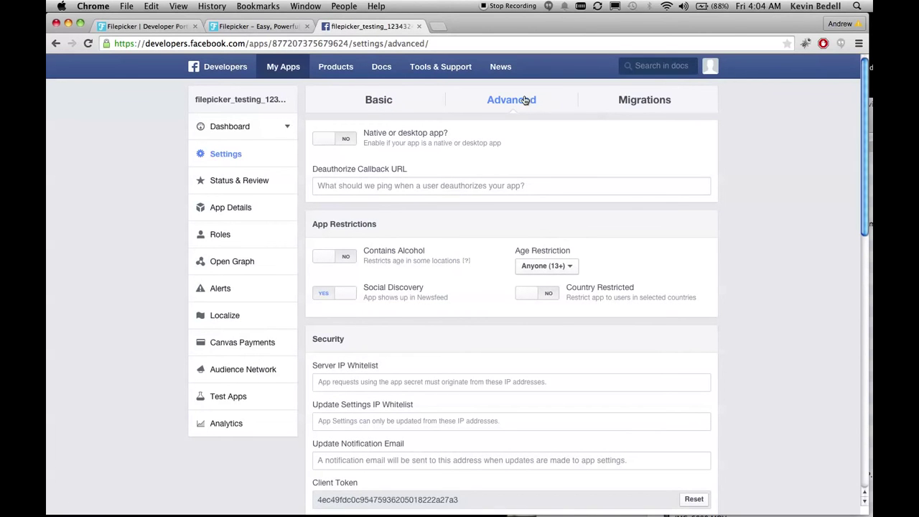
{"action": "scroll", "coordinate": [525, 100], "scroll_direction": "down", "scroll_amount": 7}
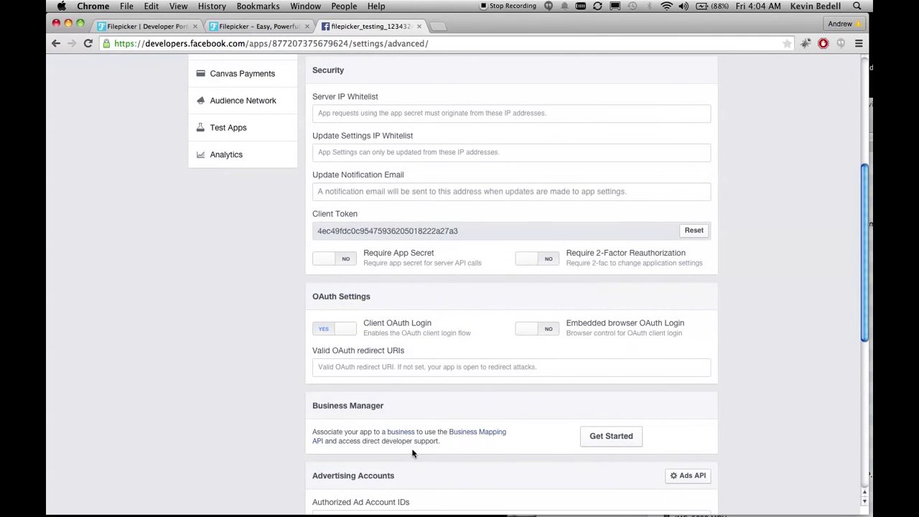
{"action": "left_click", "coordinate": [369, 372]}
{"action": "type", "text": "https://www.filepicker.io/api/client/facebook/authCallback/open"}
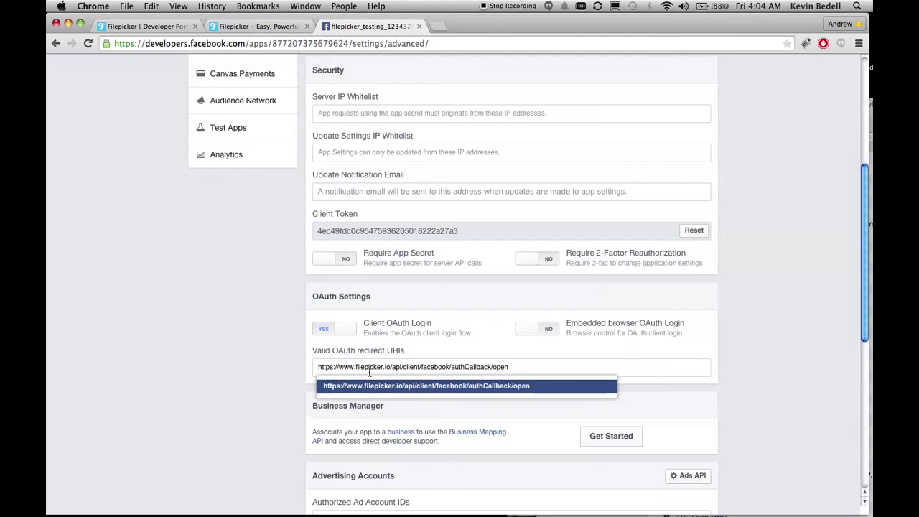
{"action": "key", "text": "Return"}
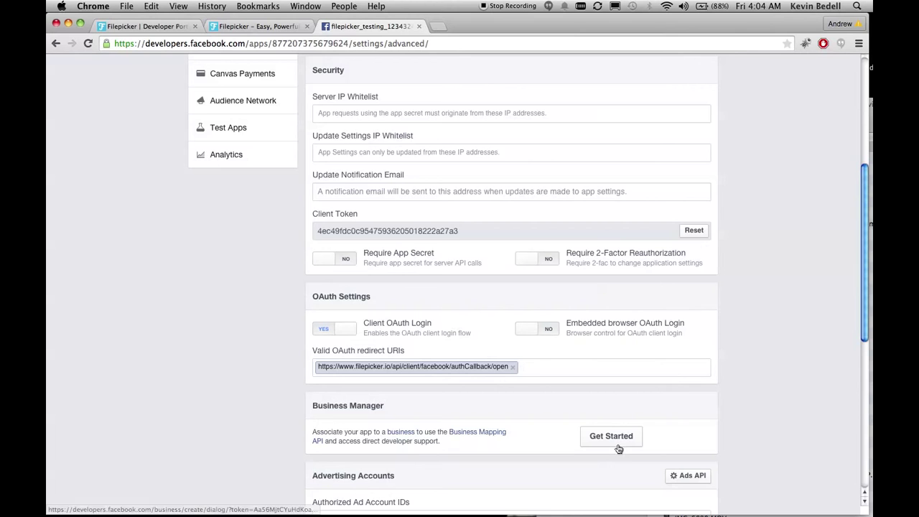
{"action": "scroll", "coordinate": [621, 449], "scroll_direction": "down", "scroll_amount": 4}
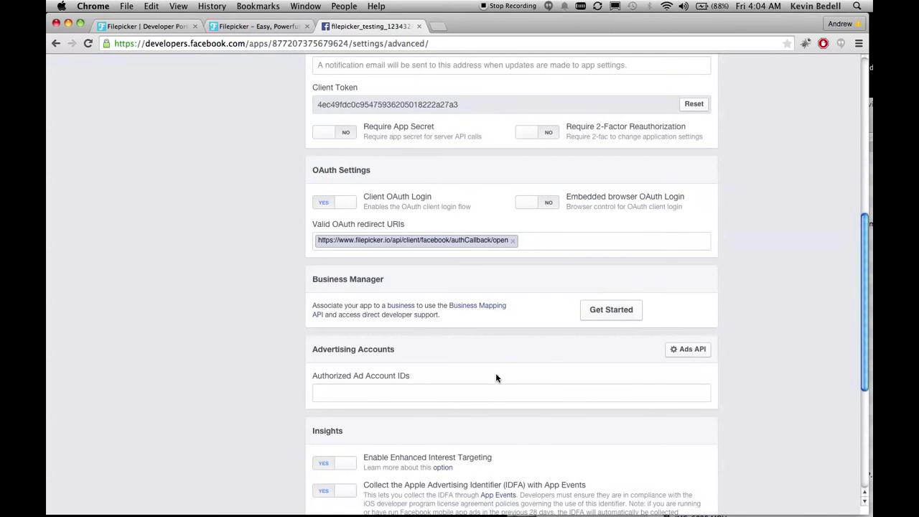
{"action": "scroll", "coordinate": [495, 379], "scroll_direction": "down", "scroll_amount": 8}
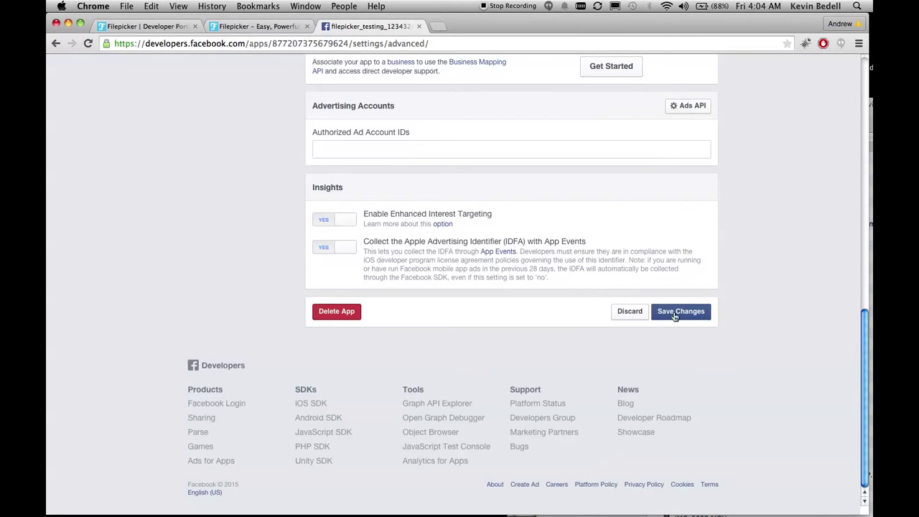
{"action": "left_click", "coordinate": [675, 314]}
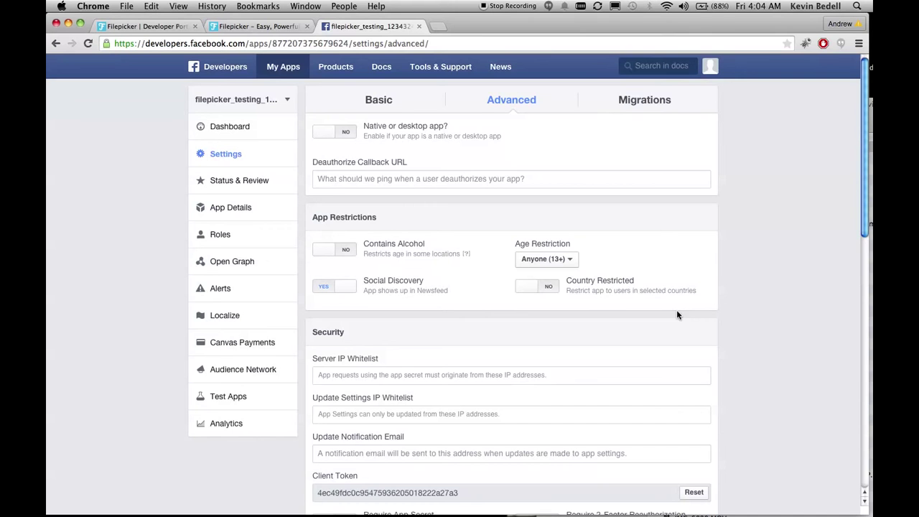
On App Details, enter 'this is the description' and 'this is the long version' as descriptions
{"action": "left_click", "coordinate": [235, 208]}
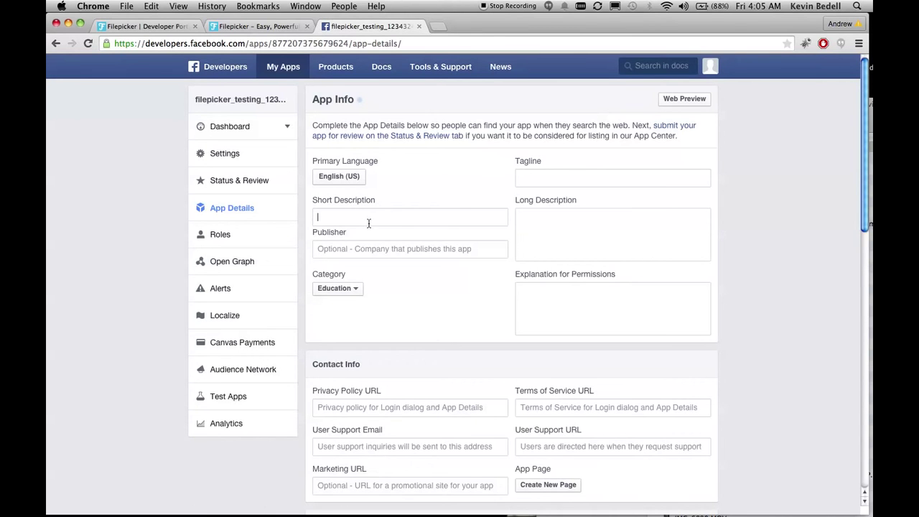
{"action": "type", "text": "this is the d"}
{"action": "type", "text": "escriptio"}
{"action": "type", "text": "this i"}
{"action": "type", "text": "s the long versi"}
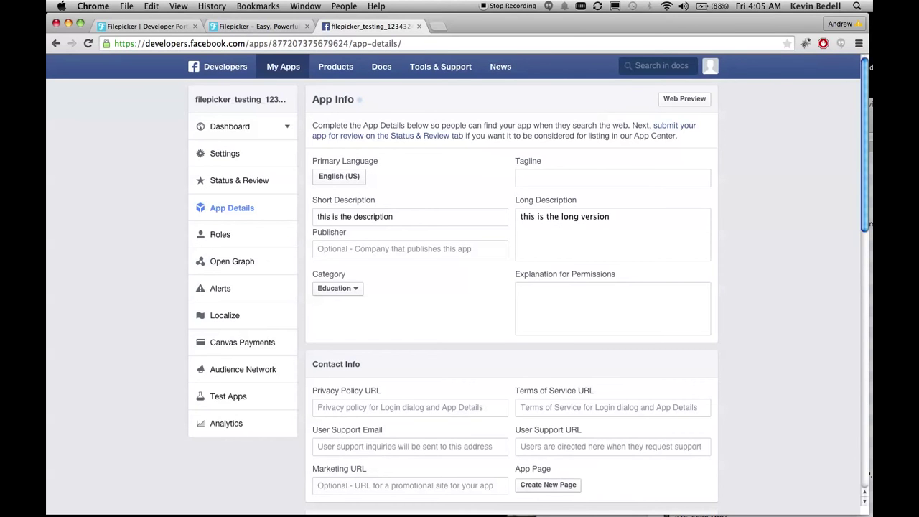
{"action": "scroll", "coordinate": [552, 391], "scroll_direction": "down", "scroll_amount": 5}
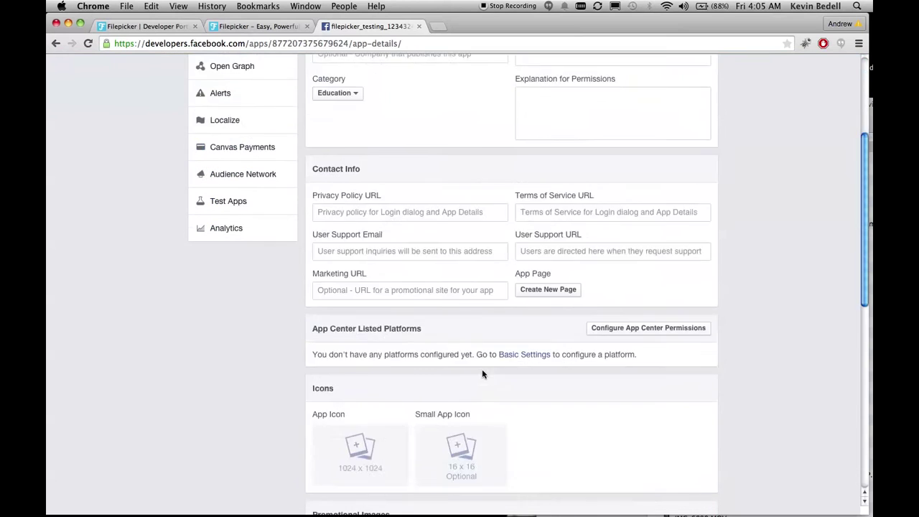
{"action": "mouse_move", "coordinate": [361, 394]}
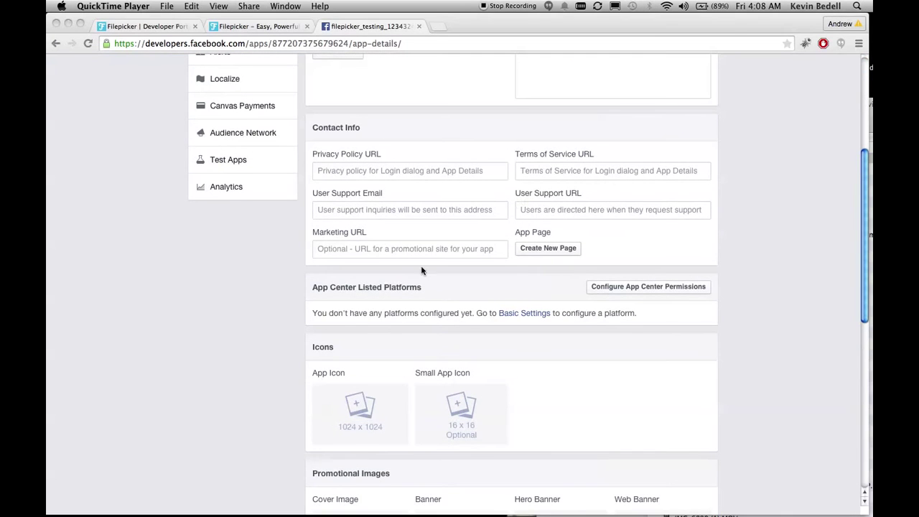
{"action": "scroll", "coordinate": [409, 302], "scroll_direction": "down", "scroll_amount": 1}
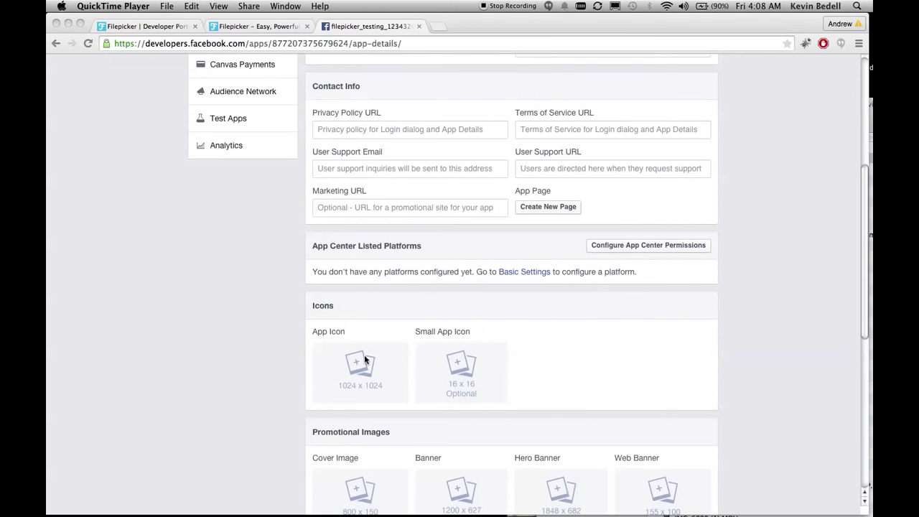
Upload 02_mushroom_1024x1024.jpg as the app icon and save the app details
{"action": "left_click", "coordinate": [364, 355]}
{"action": "left_click", "coordinate": [358, 390]}
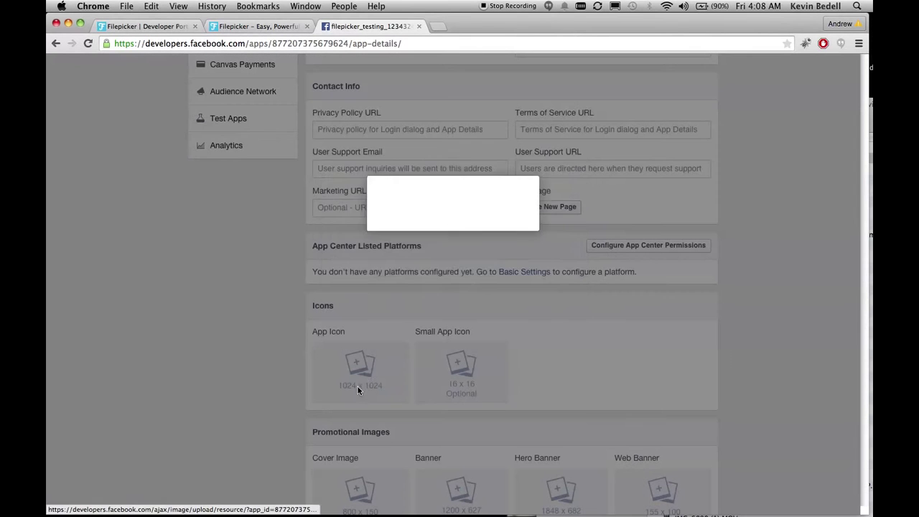
{"action": "left_click", "coordinate": [355, 222]}
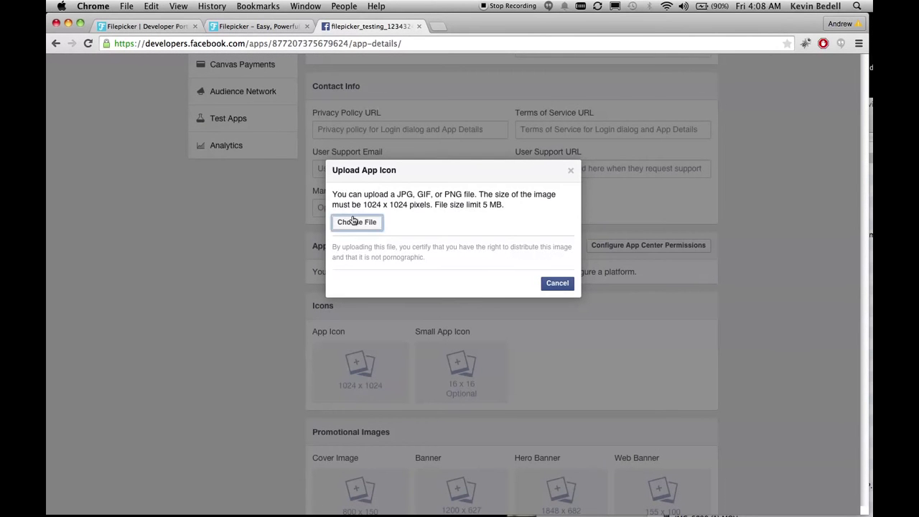
{"action": "left_click", "coordinate": [348, 92]}
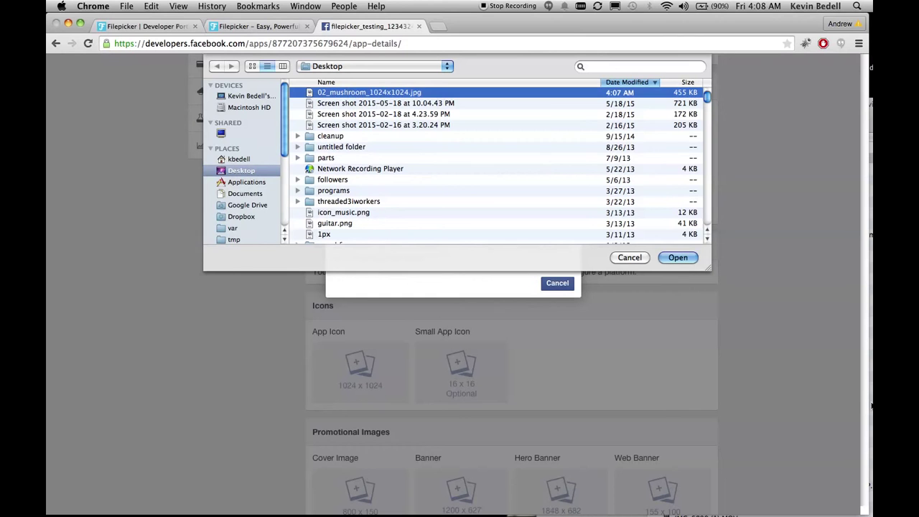
{"action": "left_click", "coordinate": [678, 257]}
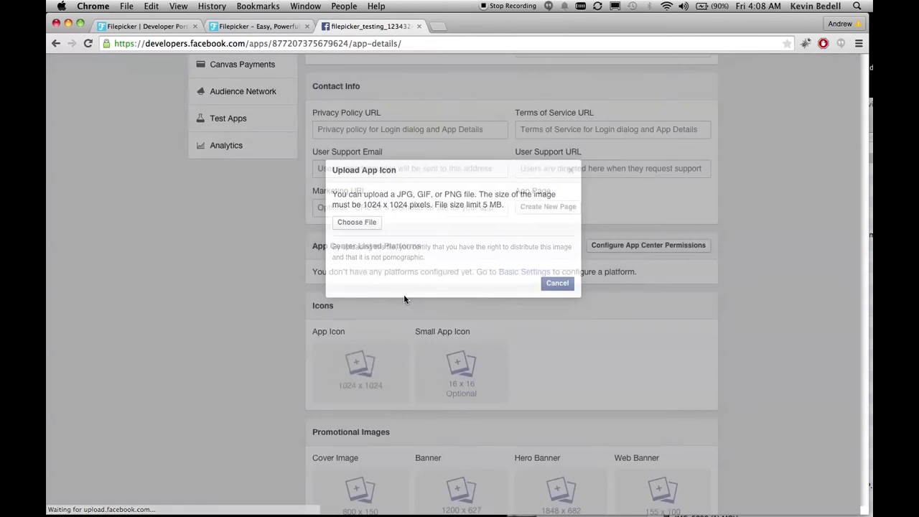
{"action": "scroll", "coordinate": [528, 303], "scroll_direction": "down", "scroll_amount": 10}
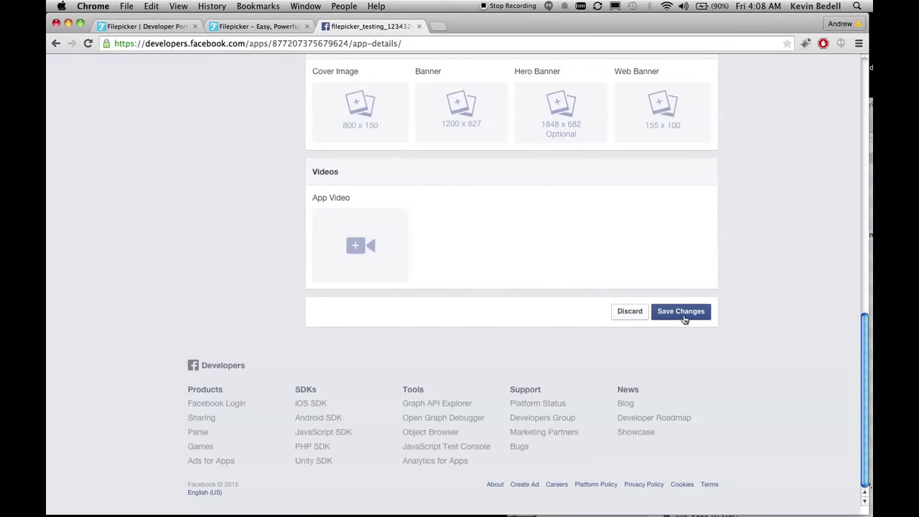
{"action": "left_click", "coordinate": [683, 313]}
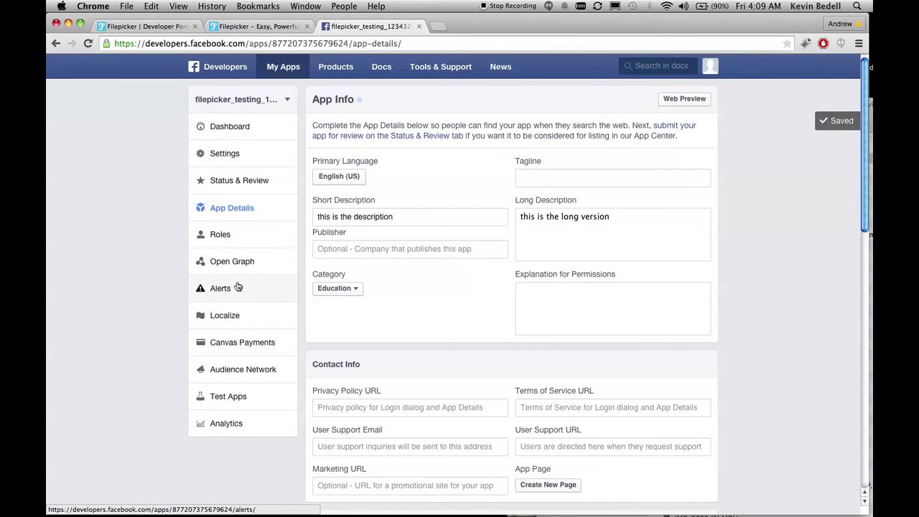
Make the app public in Status & Review and confirm the change
{"action": "left_click", "coordinate": [247, 180]}
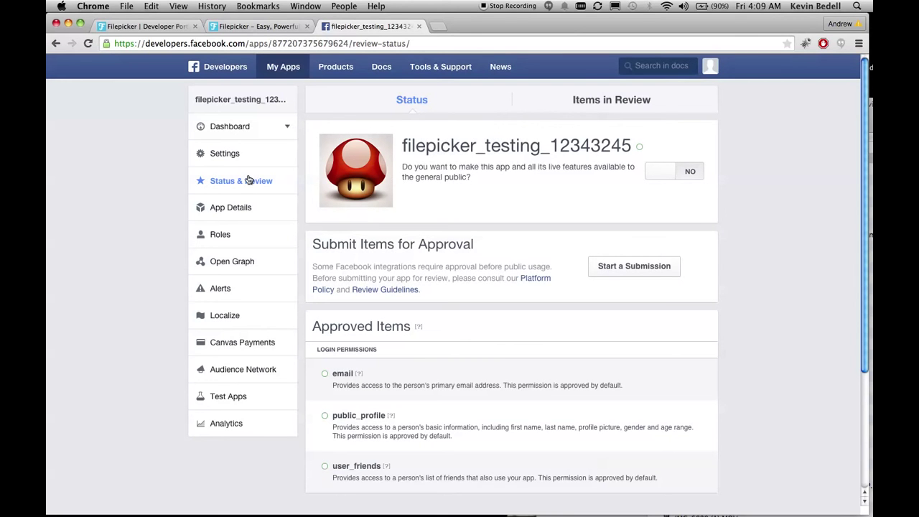
{"action": "left_click", "coordinate": [691, 178]}
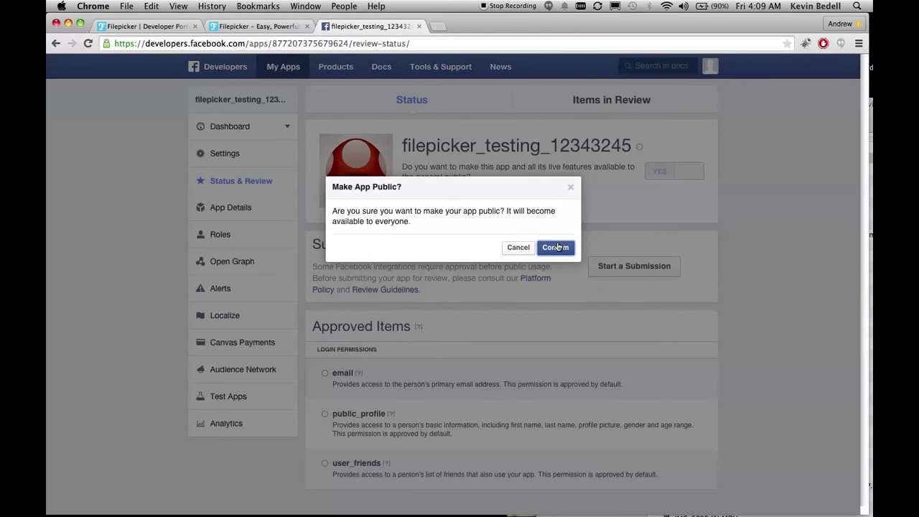
{"action": "left_click", "coordinate": [556, 247]}
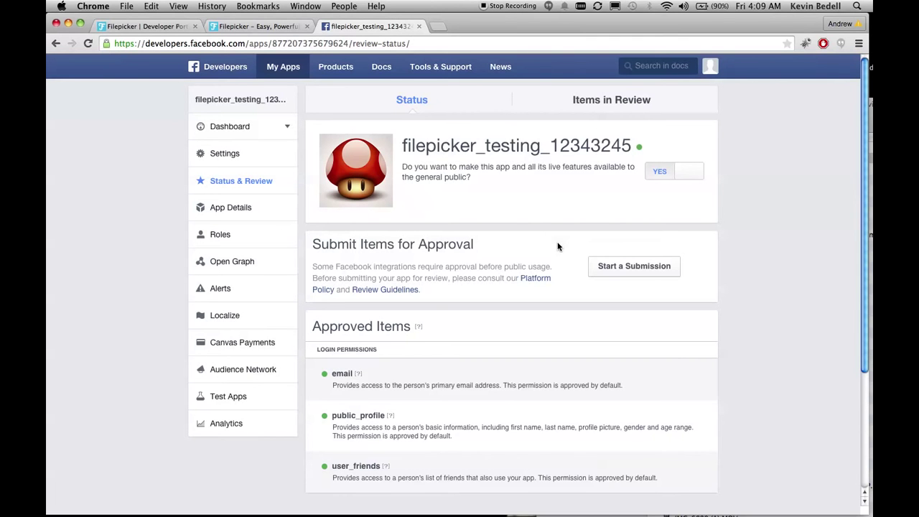
{"action": "left_click", "coordinate": [239, 128]}
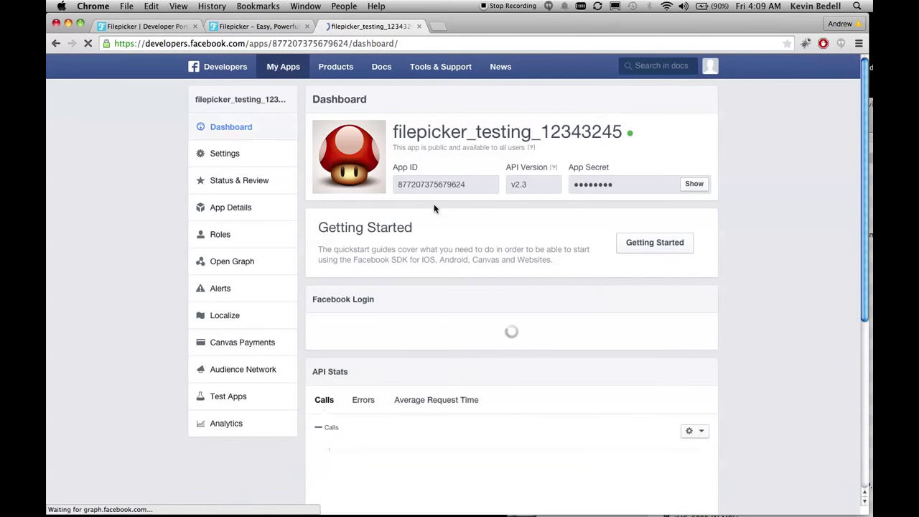
Copy the App ID into the Sublime Text note below the callback URL
{"action": "left_click_drag", "start_coordinate": [482, 189], "coordinate": [394, 180]}
{"action": "key", "text": "super+c"}
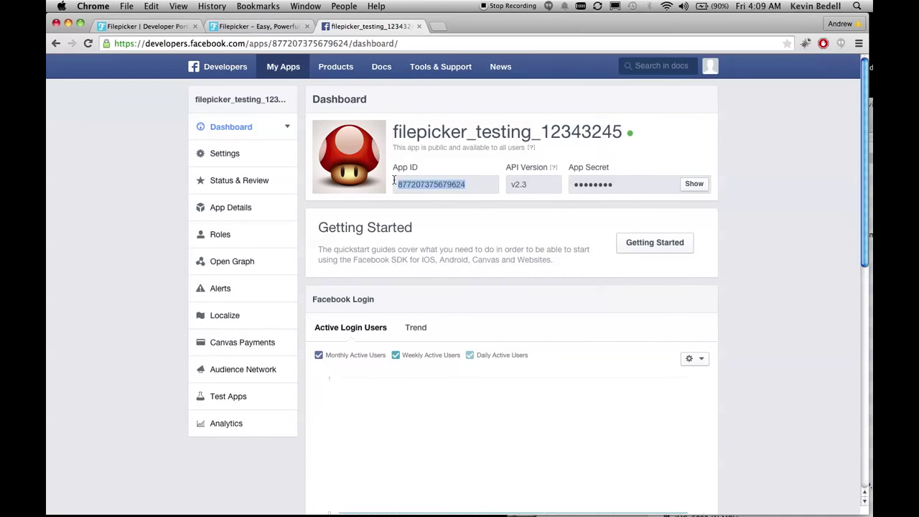
{"action": "key", "text": "super+Tab"}
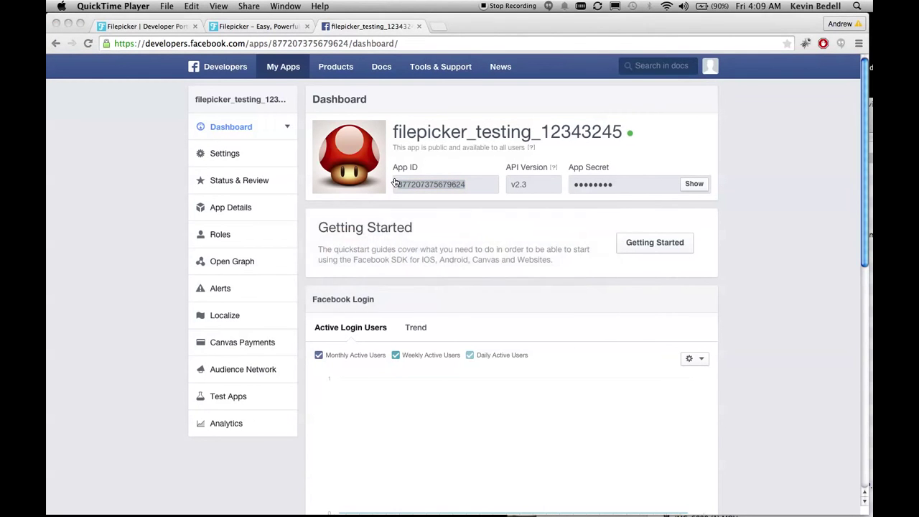
{"action": "key", "text": "super+Tab"}
{"action": "key", "text": "super+Tab"}
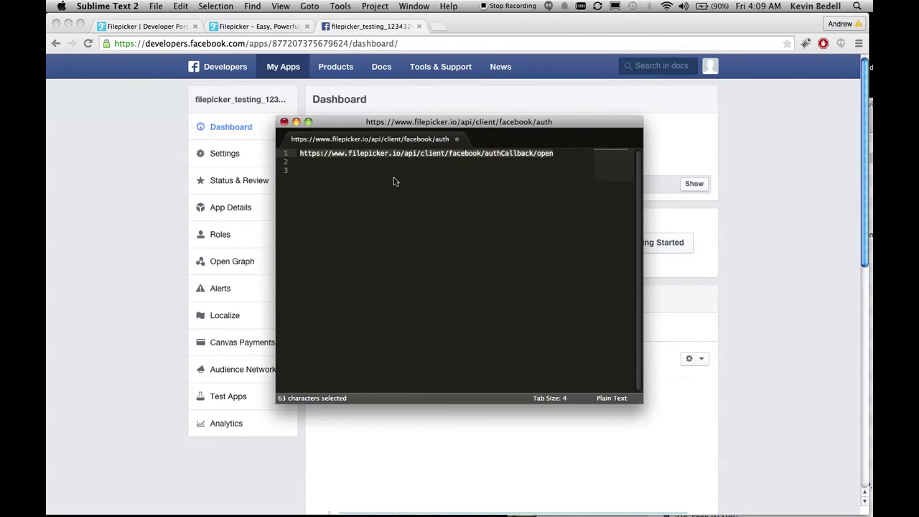
{"action": "key", "text": "Right"}
{"action": "key", "text": "Return"}
{"action": "key", "text": "Return"}
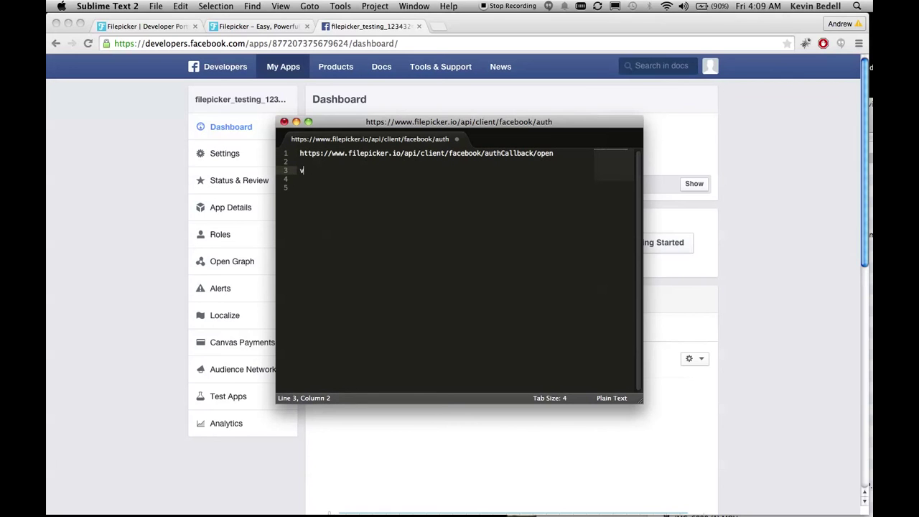
{"action": "key", "text": "super+v"}
{"action": "key", "text": "Return"}
Reveal the App Secret on the dashboard and paste it into the note
{"action": "left_click", "coordinate": [668, 158]}
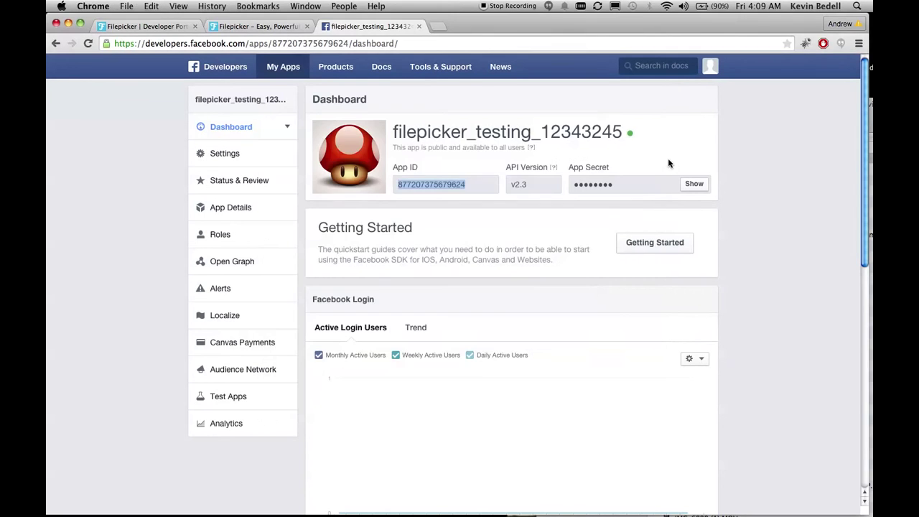
{"action": "left_click", "coordinate": [694, 184]}
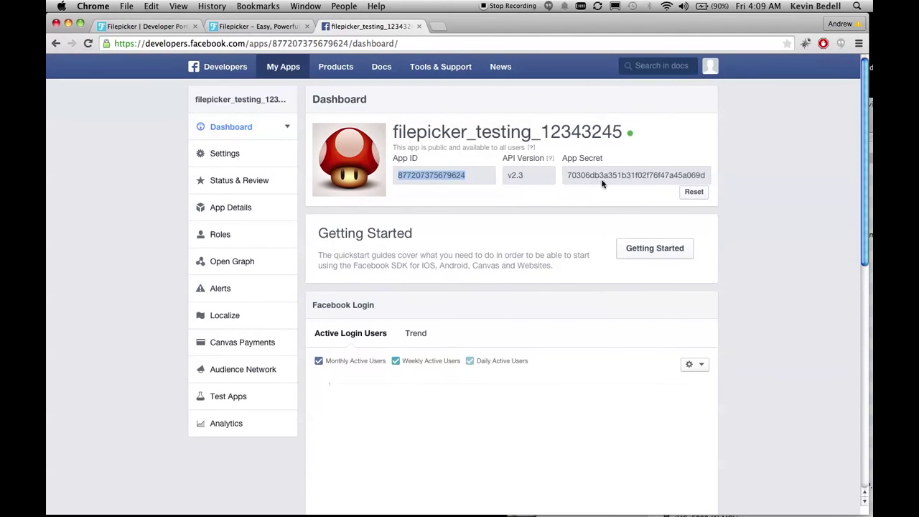
{"action": "left_click", "coordinate": [588, 175]}
{"action": "key", "text": "super+a"}
{"action": "left_click", "coordinate": [589, 172]}
{"action": "left_click_drag", "start_coordinate": [571, 175], "coordinate": [706, 177]}
{"action": "key", "text": "super+c"}
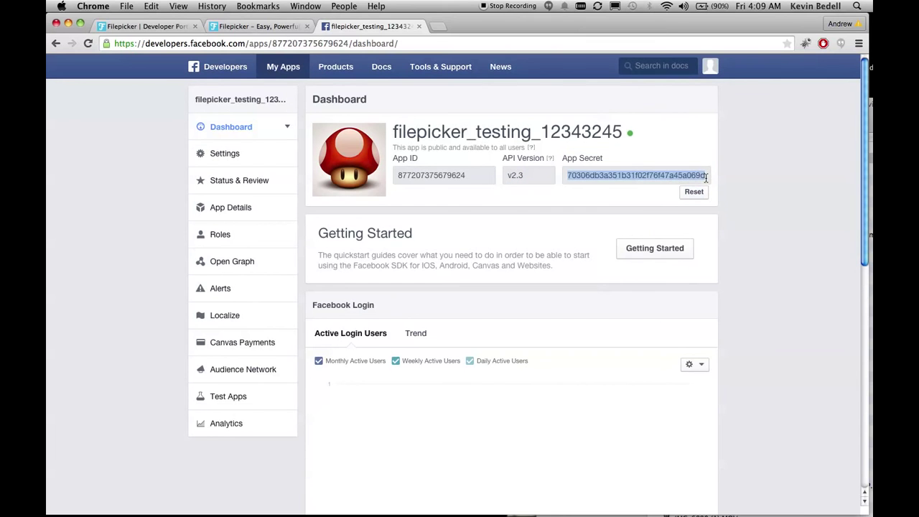
{"action": "key", "text": "super+Tab"}
{"action": "key", "text": "super+v"}
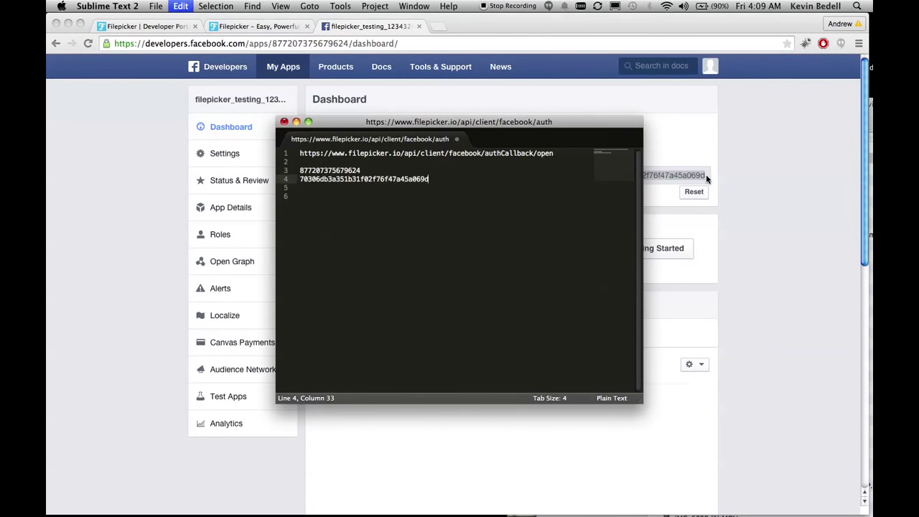
{"action": "key", "text": "Return"}
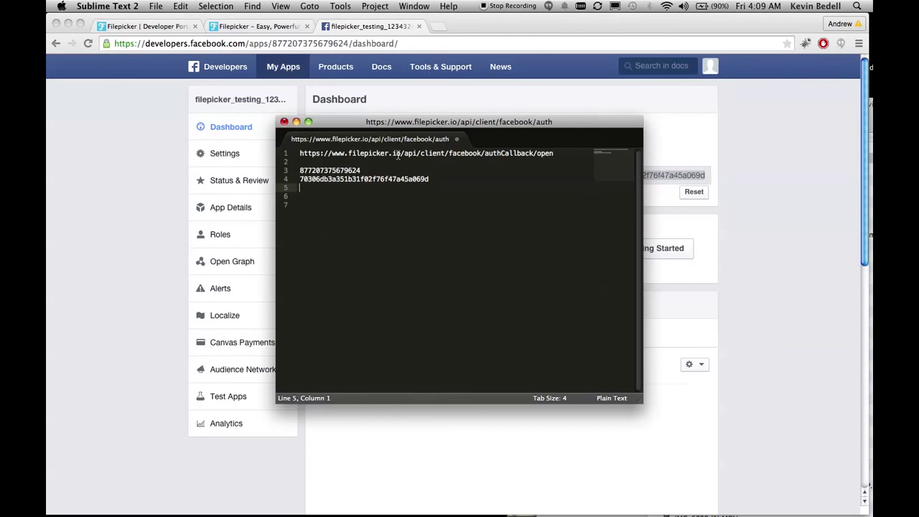
On Filepicker's Auth Keys page, paste the App Secret into Facebook App Secret
{"action": "left_click", "coordinate": [169, 27]}
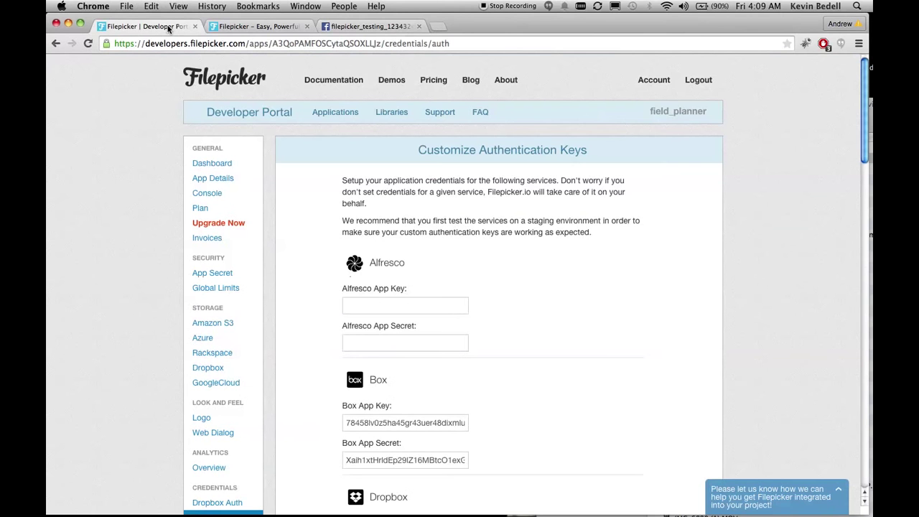
{"action": "scroll", "coordinate": [302, 312], "scroll_direction": "down", "scroll_amount": 2}
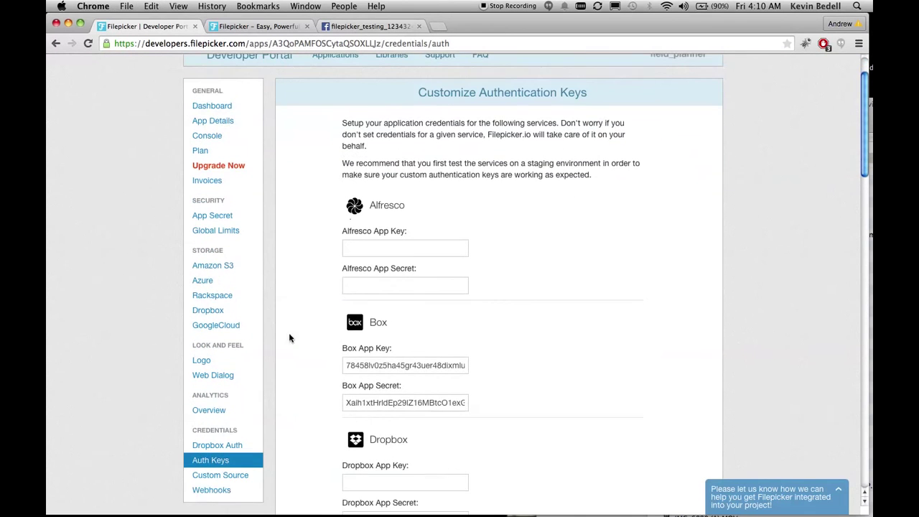
{"action": "scroll", "coordinate": [495, 394], "scroll_direction": "down", "scroll_amount": 8}
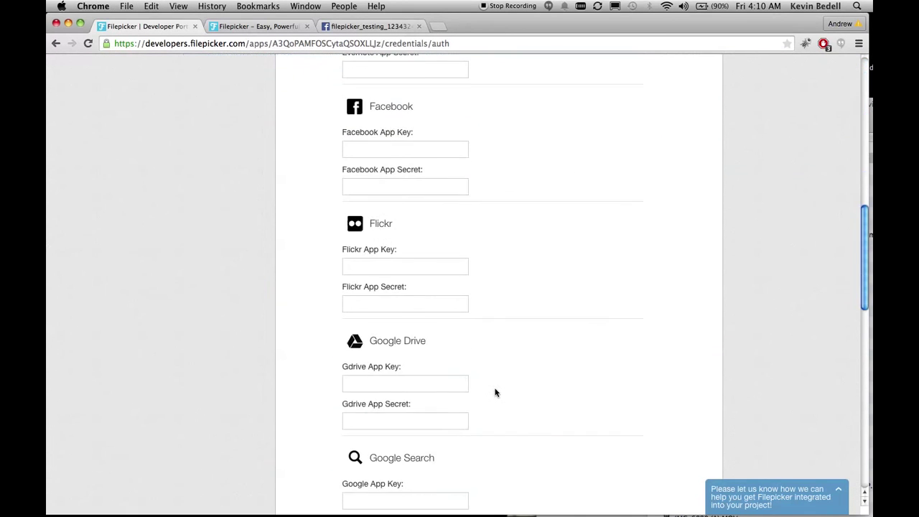
{"action": "scroll", "coordinate": [495, 386], "scroll_direction": "down", "scroll_amount": 2}
{"action": "scroll", "coordinate": [495, 386], "scroll_direction": "down", "scroll_amount": 10}
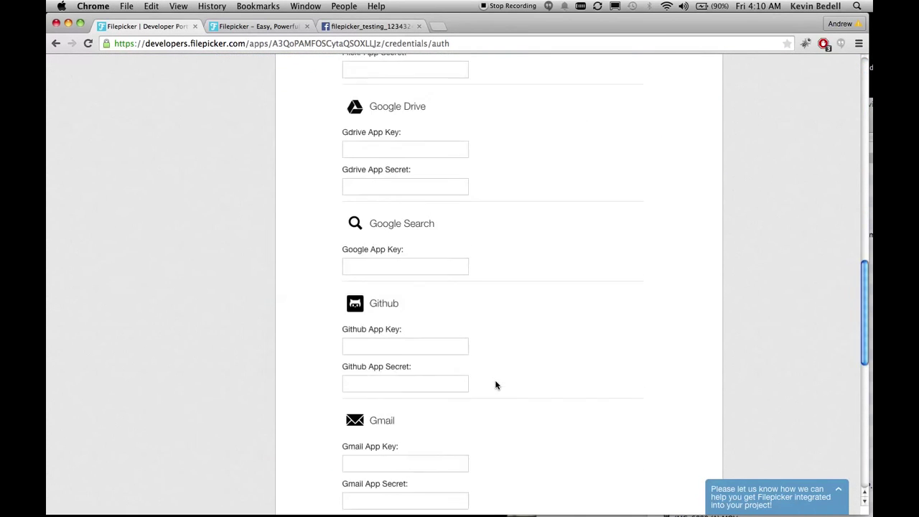
{"action": "scroll", "coordinate": [496, 384], "scroll_direction": "up", "scroll_amount": 10}
{"action": "scroll", "coordinate": [496, 383], "scroll_direction": "up", "scroll_amount": 6}
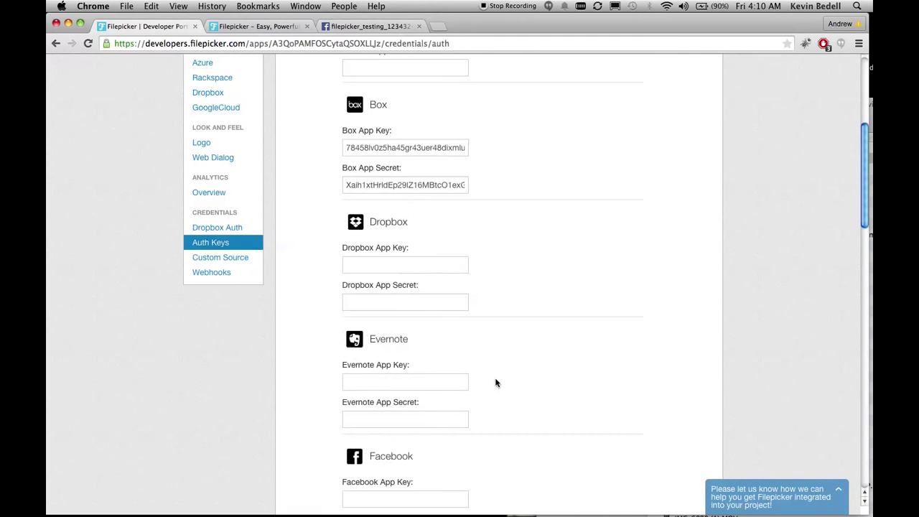
{"action": "scroll", "coordinate": [496, 383], "scroll_direction": "up", "scroll_amount": 4}
{"action": "scroll", "coordinate": [495, 383], "scroll_direction": "down", "scroll_amount": 3}
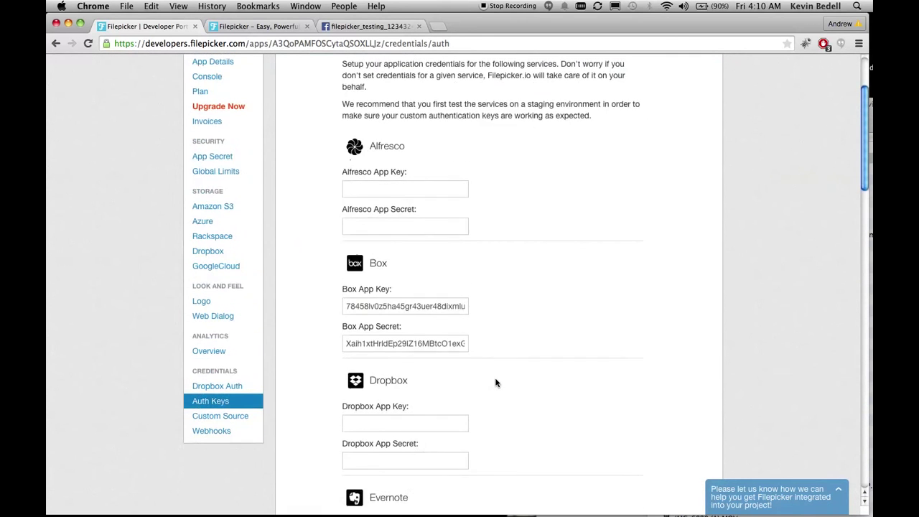
{"action": "scroll", "coordinate": [496, 382], "scroll_direction": "down", "scroll_amount": 3}
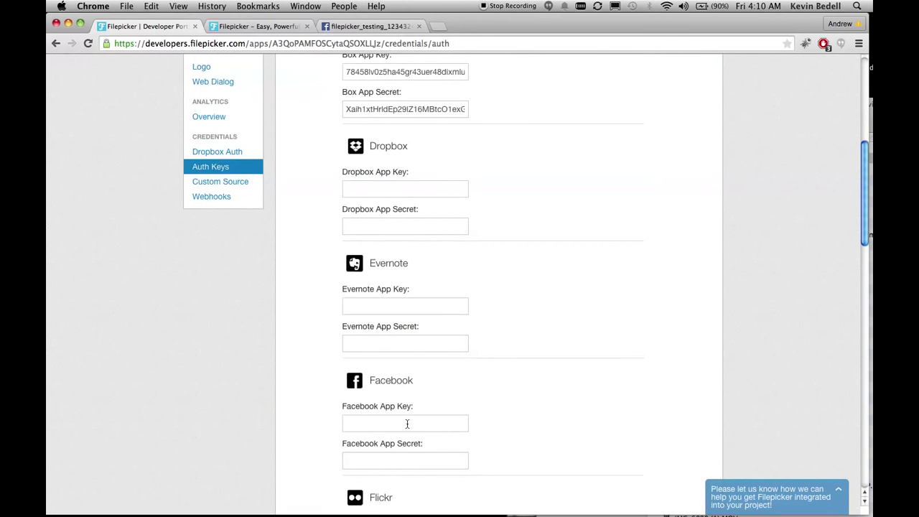
{"action": "left_click", "coordinate": [402, 466]}
{"action": "key", "text": "super+v"}
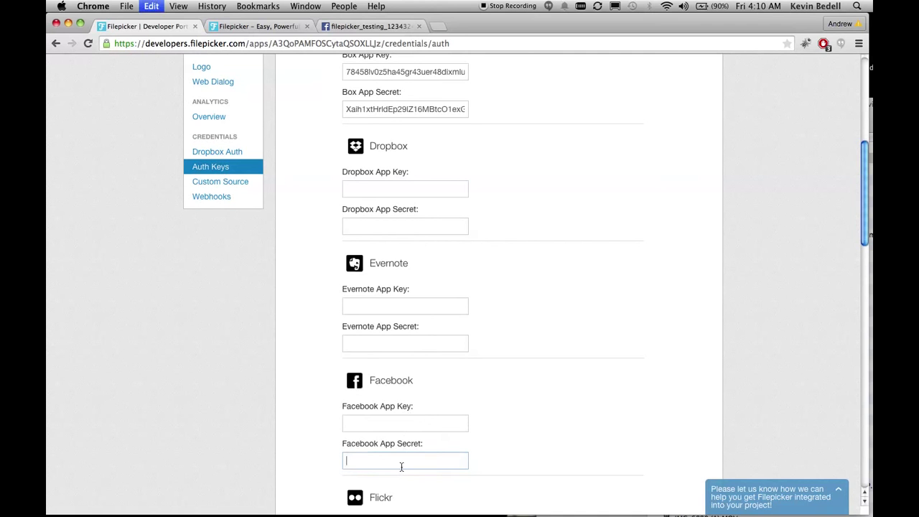
Copy the App ID from the note into Facebook App Key and save the credentials
{"action": "key", "text": "super+Tab"}
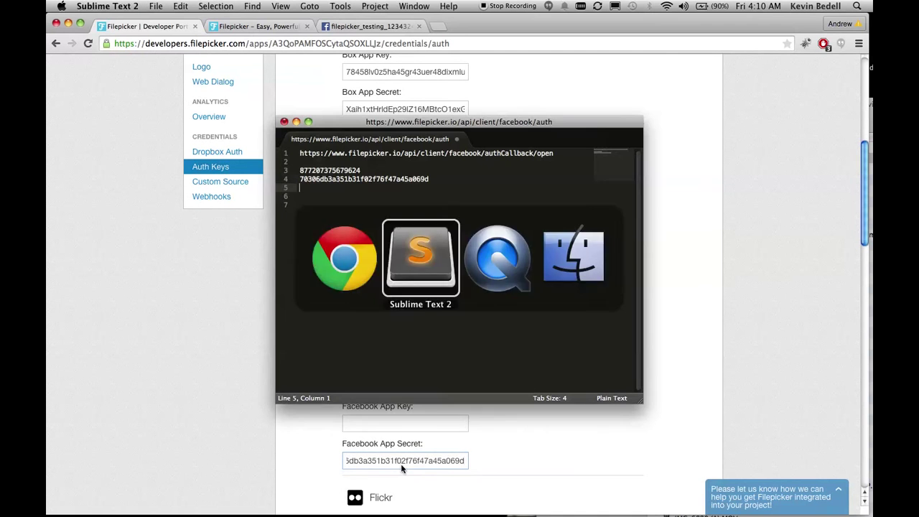
{"action": "left_click_drag", "start_coordinate": [366, 173], "coordinate": [308, 170]}
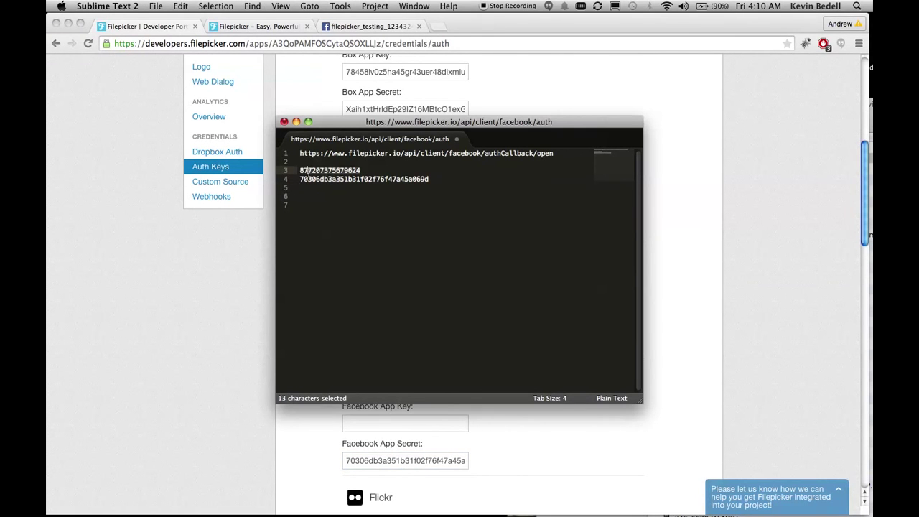
{"action": "key", "text": "super+c"}
{"action": "left_click", "coordinate": [663, 273]}
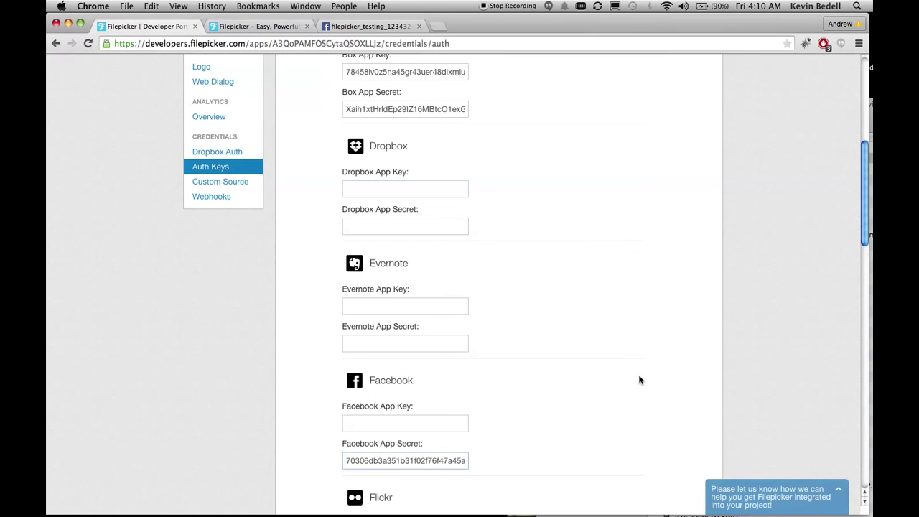
{"action": "left_click", "coordinate": [354, 422]}
{"action": "key", "text": "super+v"}
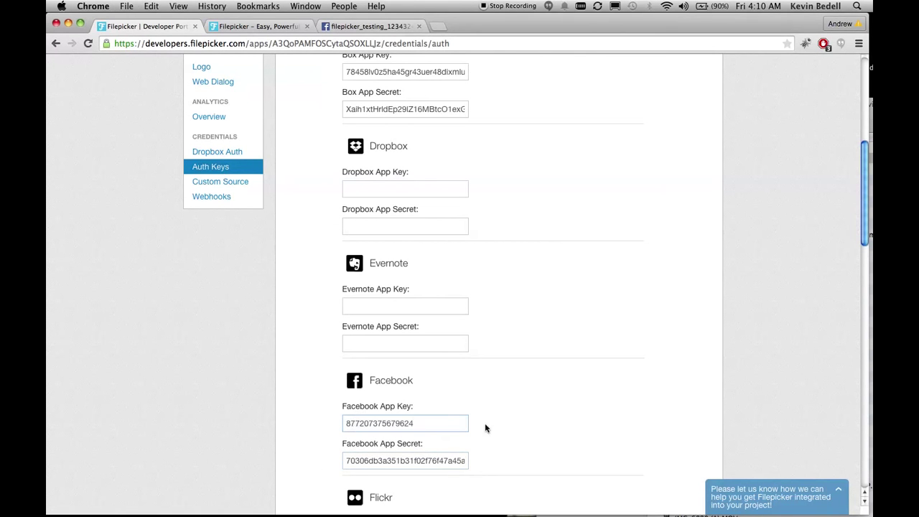
{"action": "scroll", "coordinate": [488, 414], "scroll_direction": "down", "scroll_amount": 15}
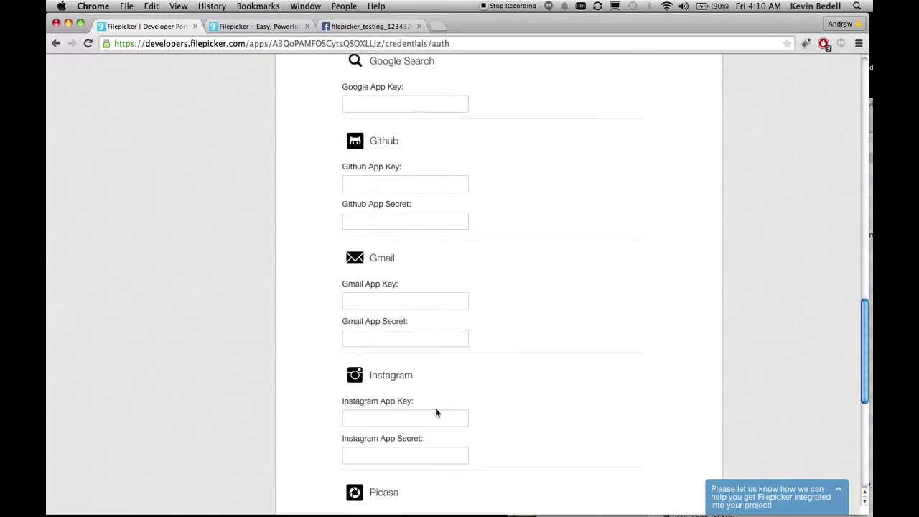
{"action": "left_click", "coordinate": [397, 371]}
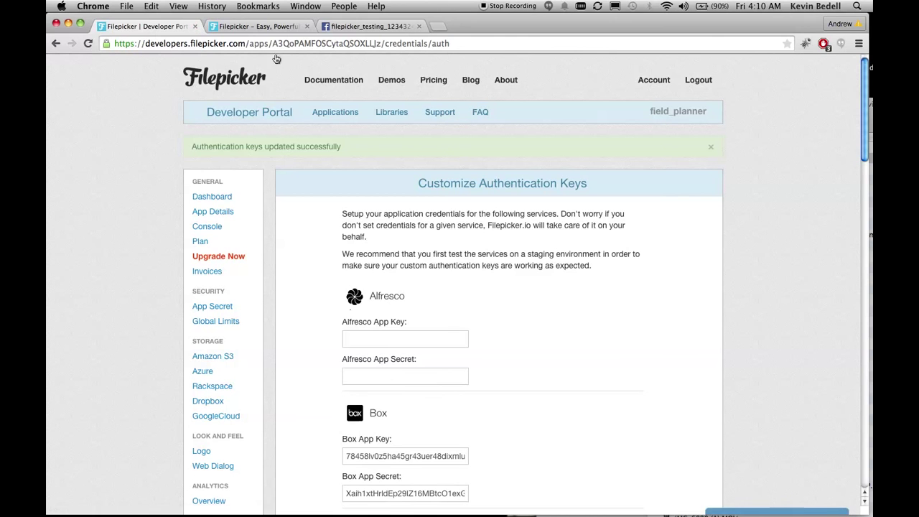
Run the Pick sample from the File ingestion docs, choose Facebook, and connect to it
{"action": "left_click", "coordinate": [278, 28]}
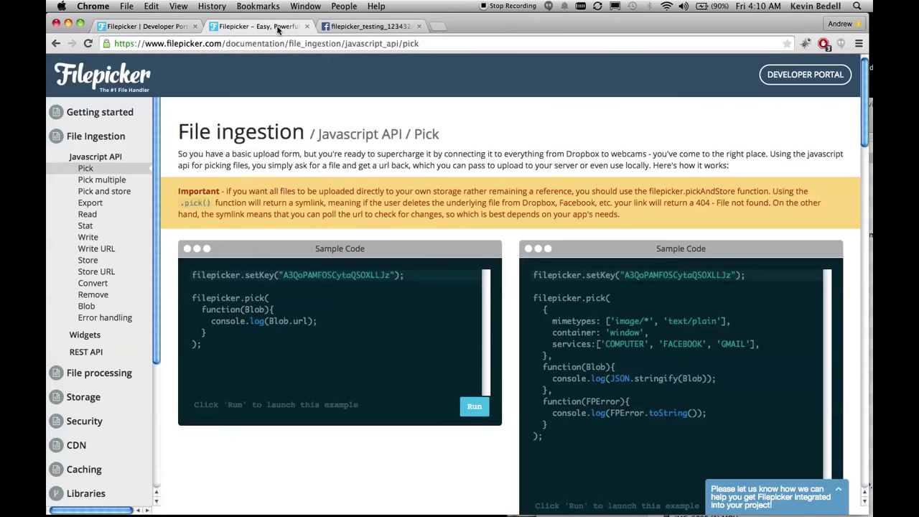
{"action": "left_click", "coordinate": [326, 373]}
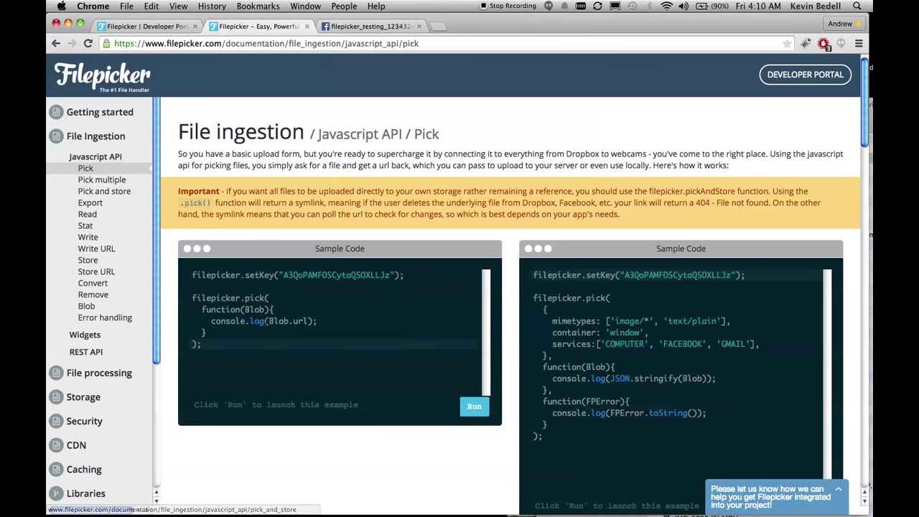
{"action": "left_click", "coordinate": [474, 407]}
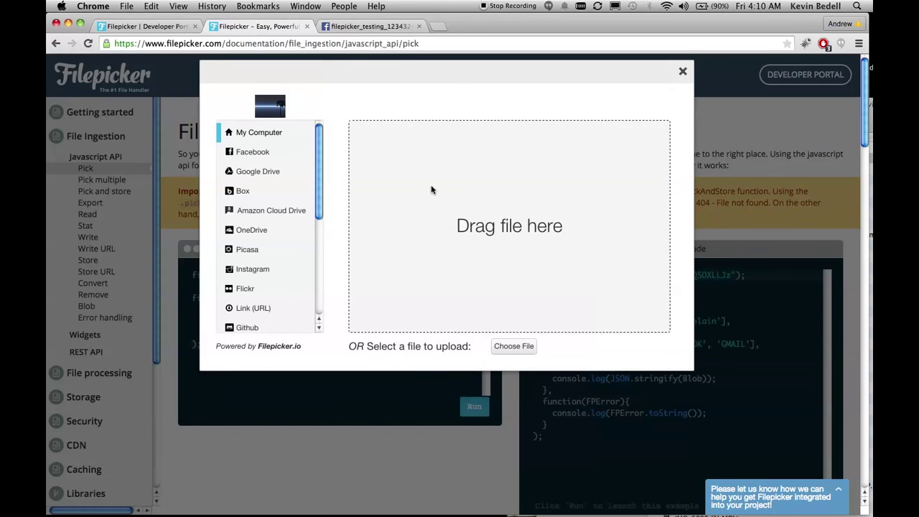
{"action": "left_click", "coordinate": [247, 153]}
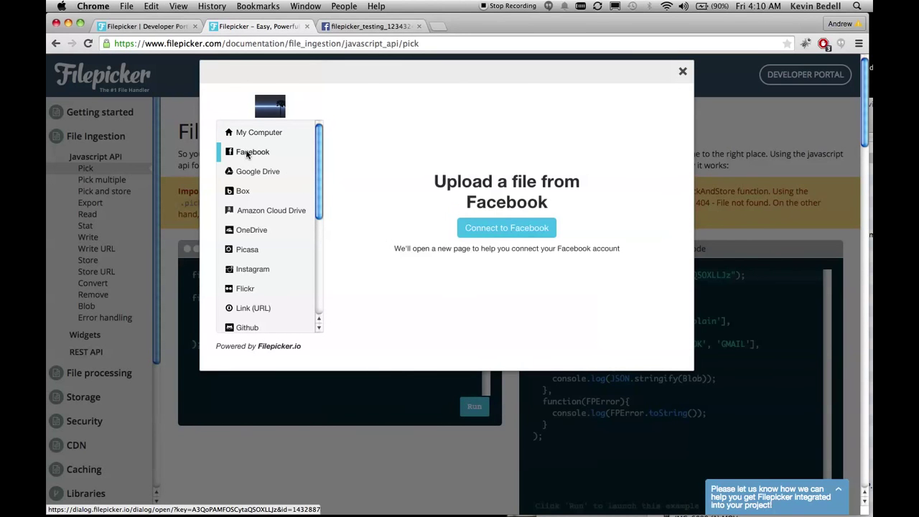
{"action": "left_click", "coordinate": [515, 230]}
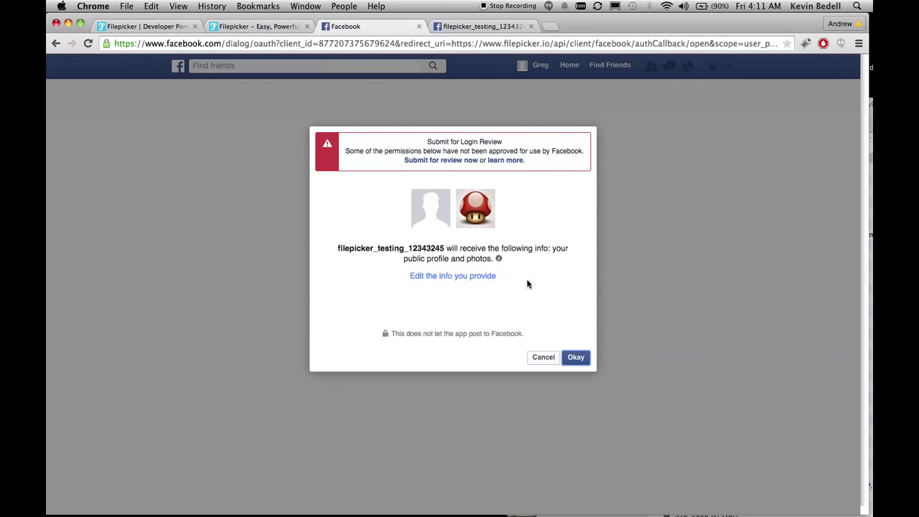
Approve the app's public profile and photos permissions, then allow posting to Friends
{"action": "left_click_drag", "start_coordinate": [326, 254], "coordinate": [448, 259]}
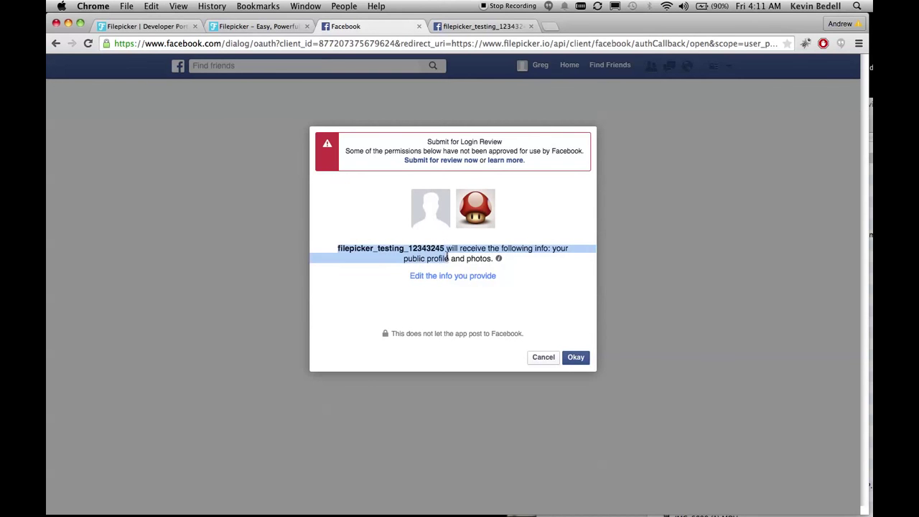
{"action": "left_click", "coordinate": [567, 295]}
{"action": "left_click", "coordinate": [575, 359]}
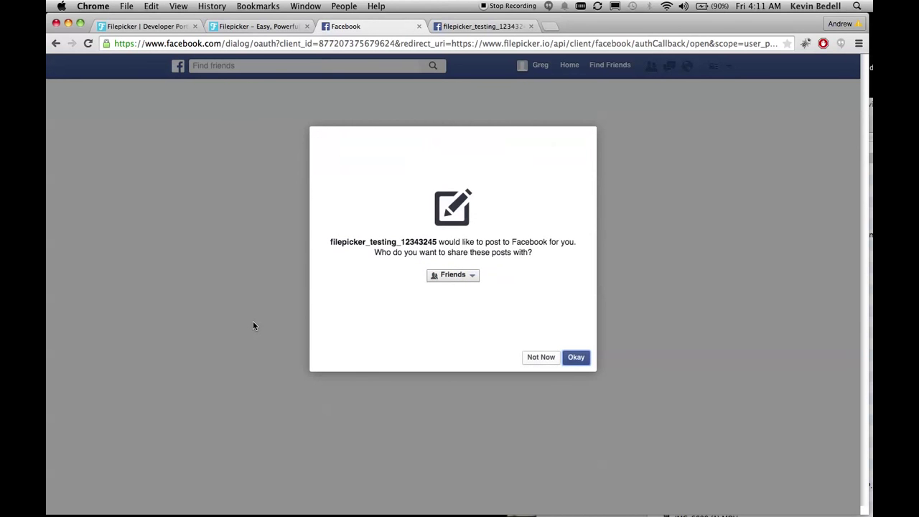
{"action": "left_click", "coordinate": [578, 358]}
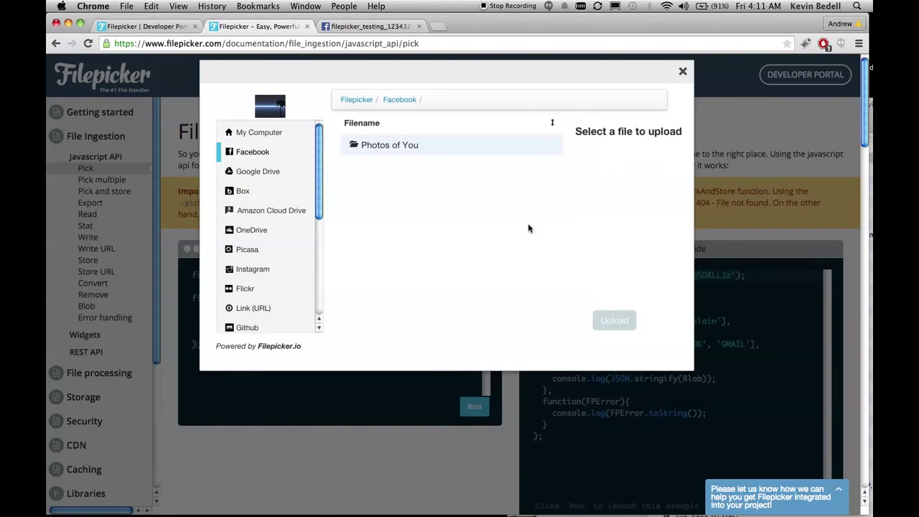
Open Facebook's 'Photos of You' folder in the Filepicker modal, which shows 'Nothing found'
{"action": "left_click", "coordinate": [384, 140]}
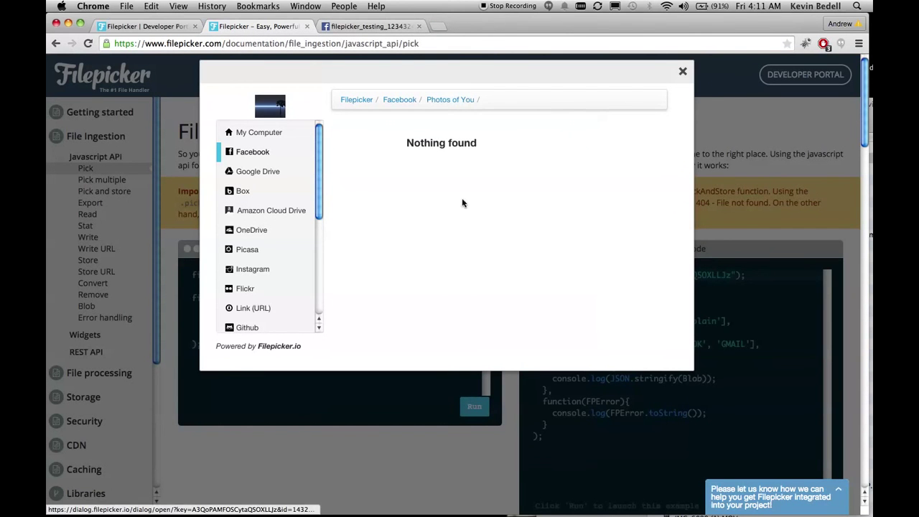